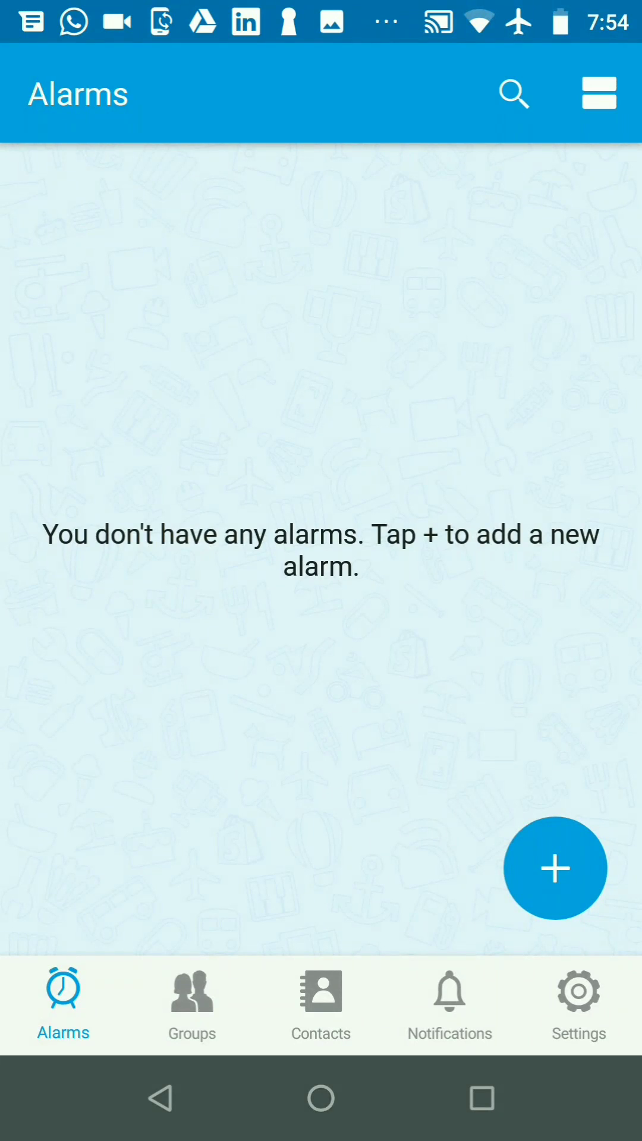
Bring up the add options, New Alarm and Quick Reminder, on the empty alarm list
click(555, 868)
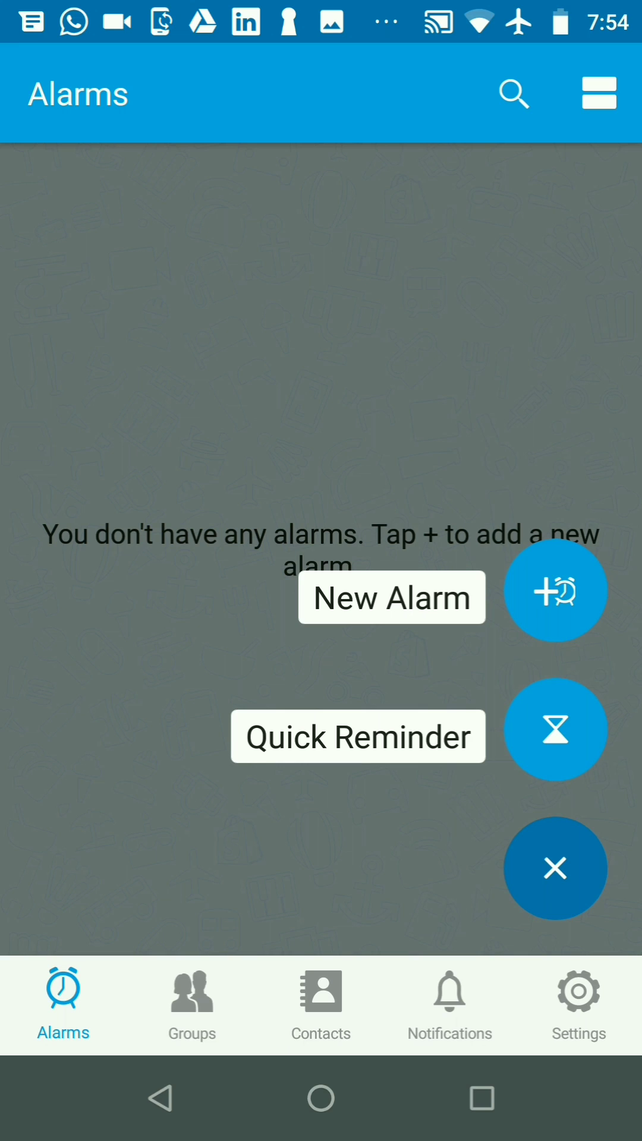
Create and save a once-only 1-minute quick reminder for 7:56 AM, Wed Jan 6
click(554, 729)
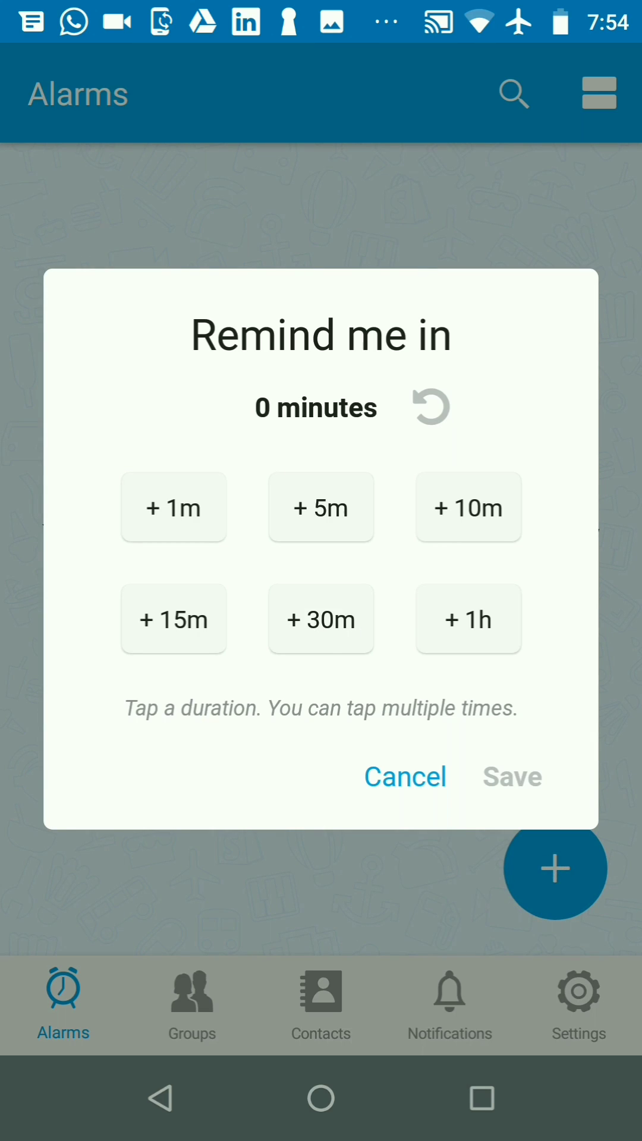
click(173, 507)
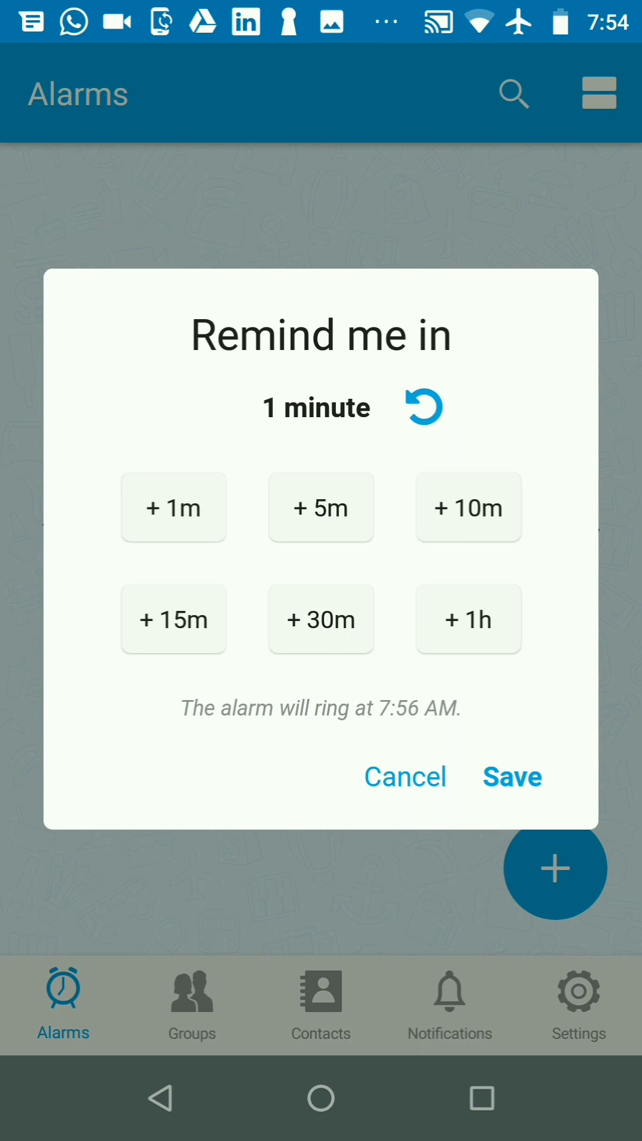
click(512, 776)
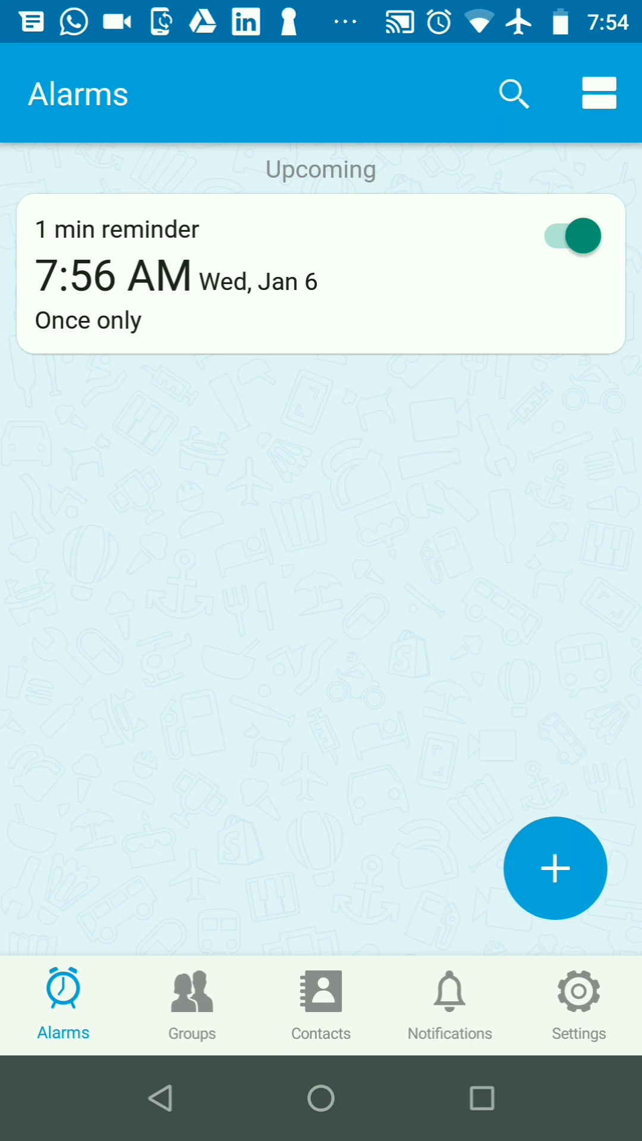
Save a 30-minute quick reminder for 8:26 AM, resetting an initial 6-minute attempt first
click(554, 867)
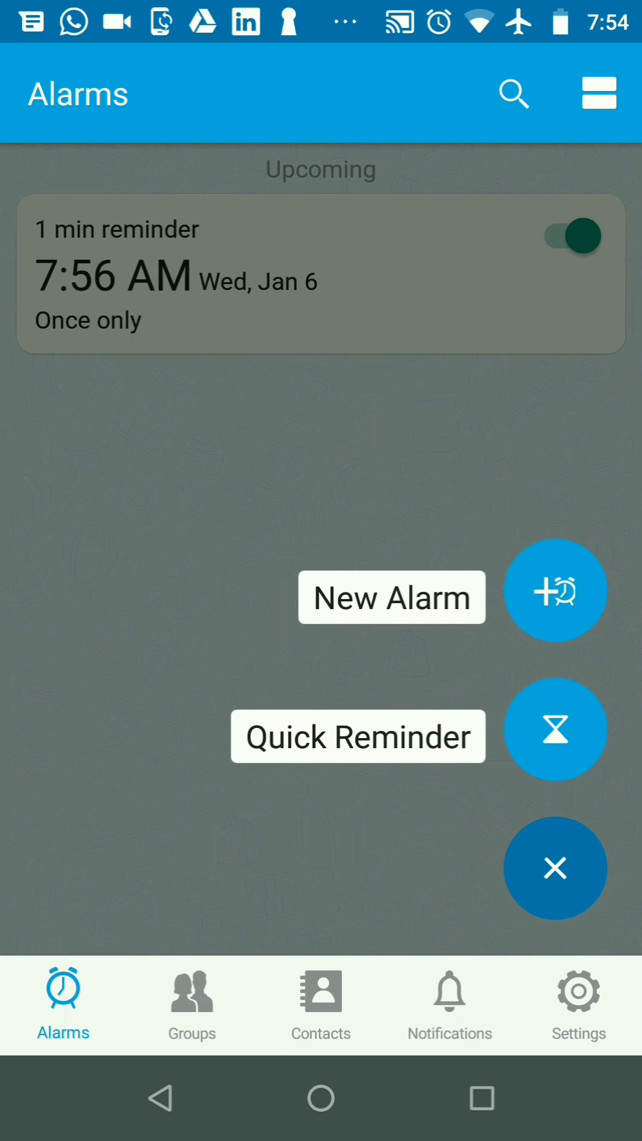
click(555, 730)
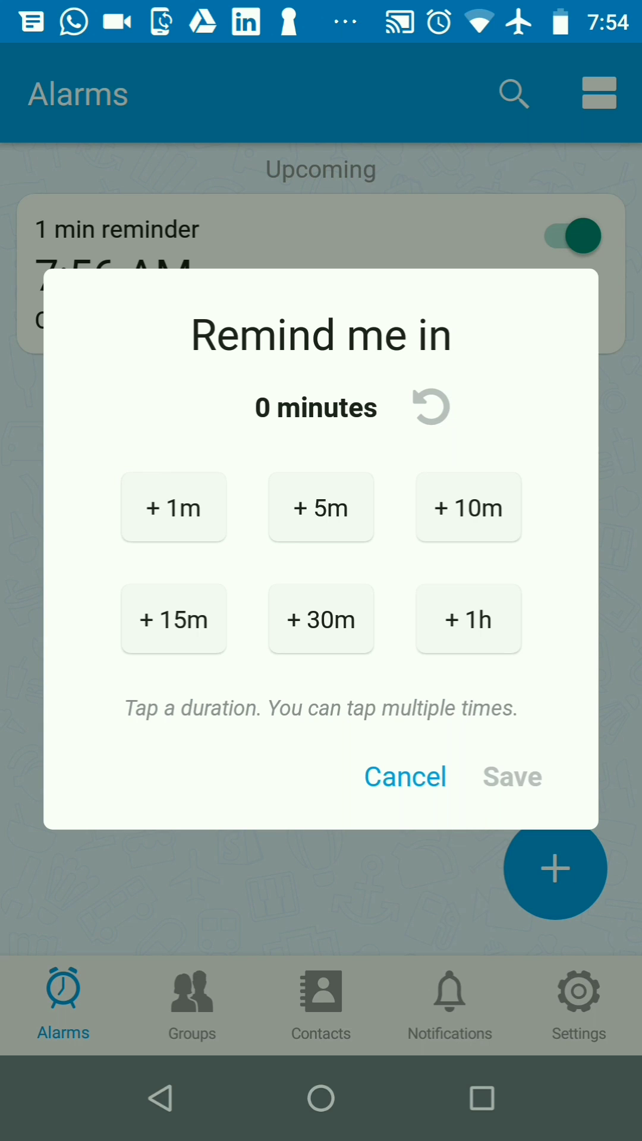
click(321, 507)
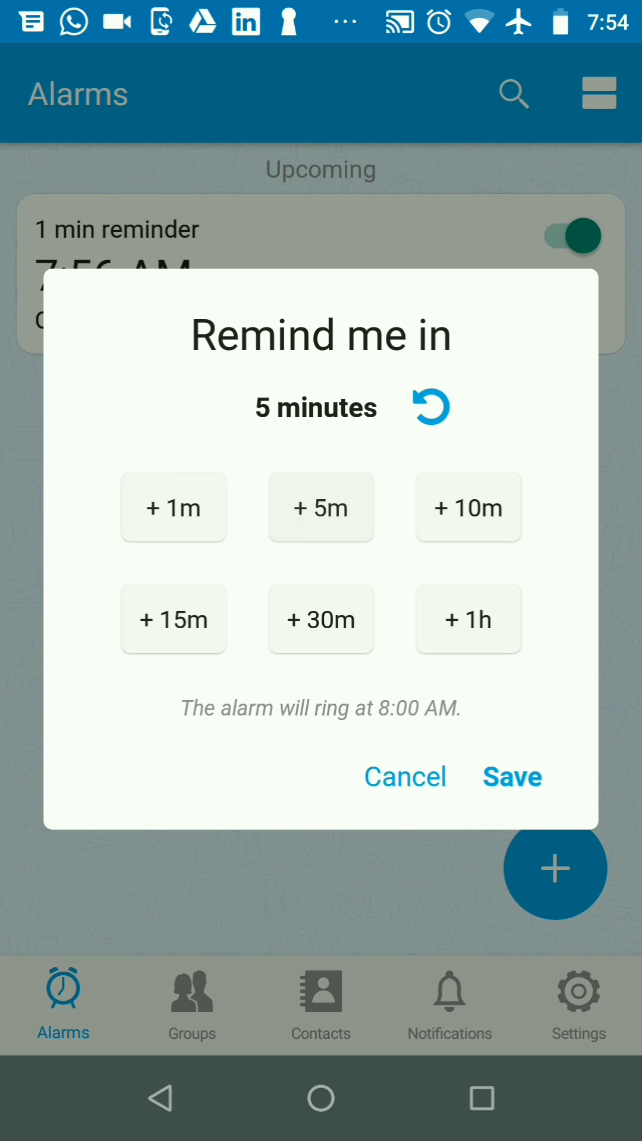
click(173, 507)
click(431, 407)
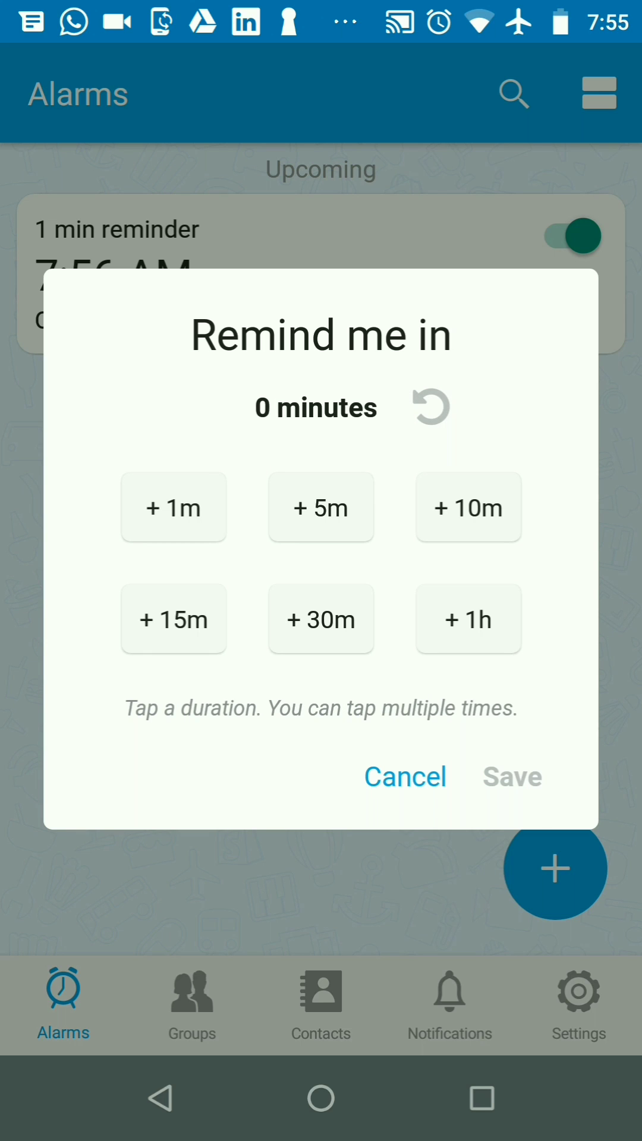
click(467, 508)
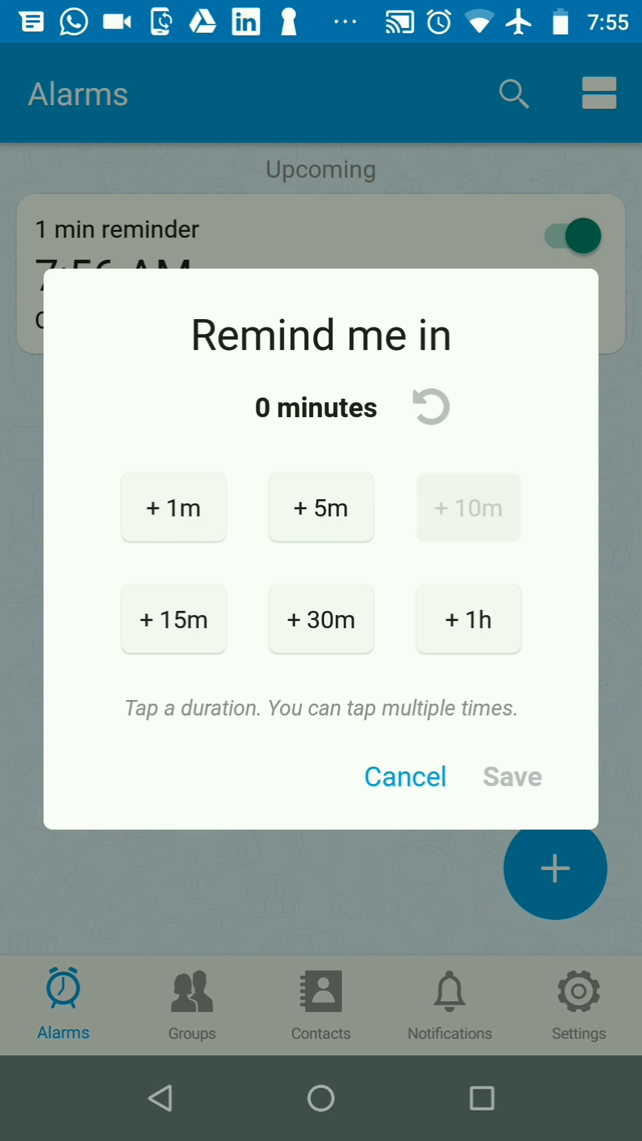
click(322, 508)
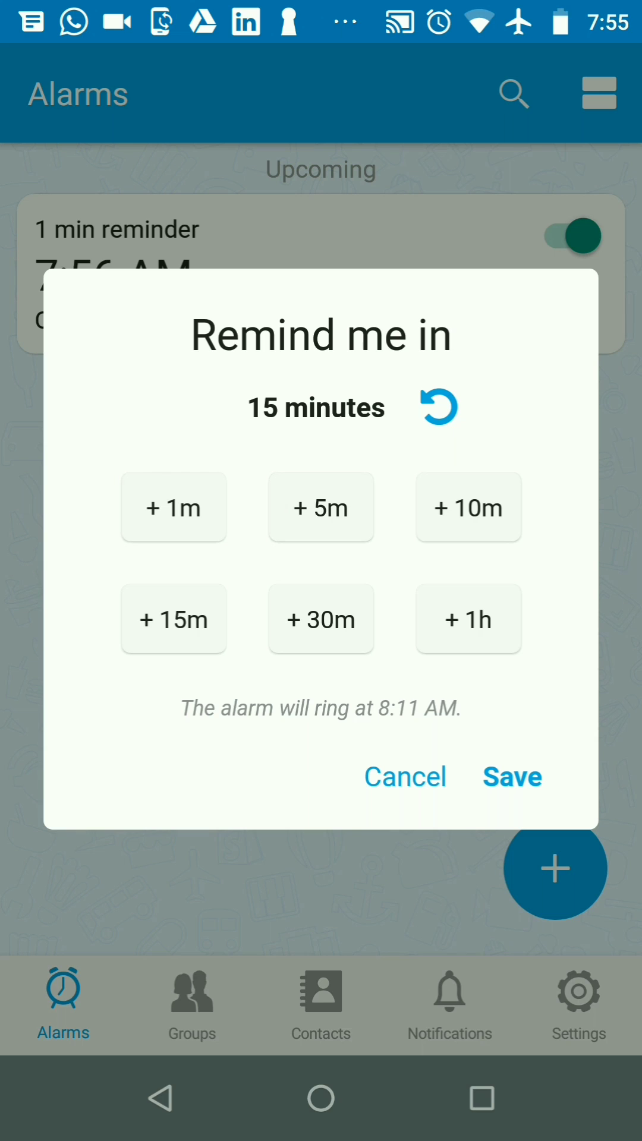
click(174, 620)
click(513, 776)
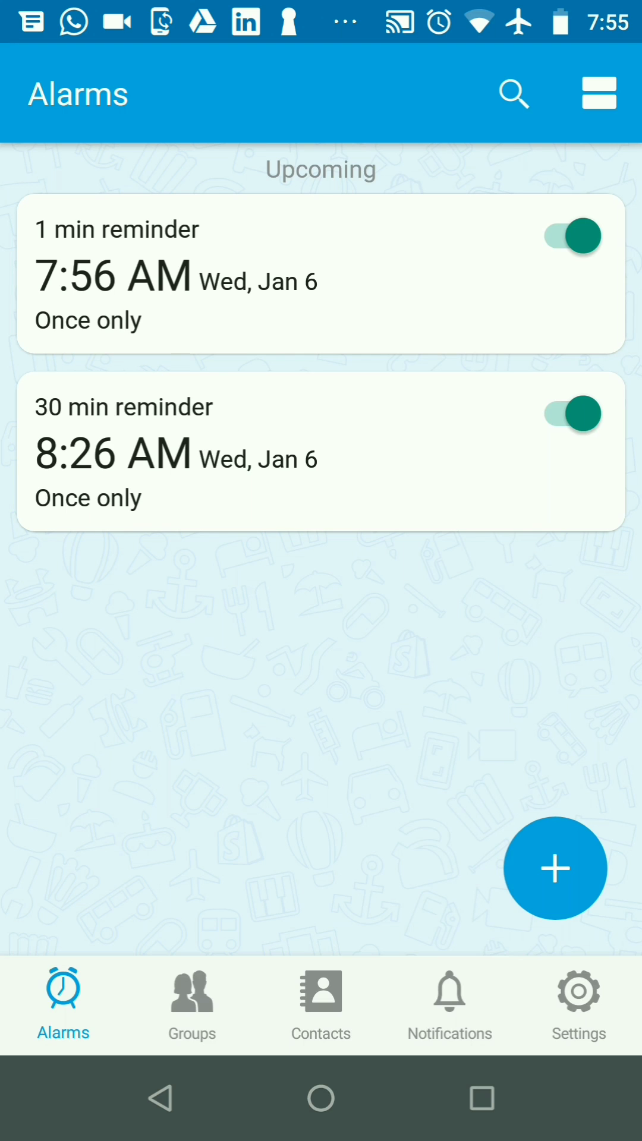
Retitle the 8:26 AM 30 min reminder to 'Turn off oven' and save it
click(322, 452)
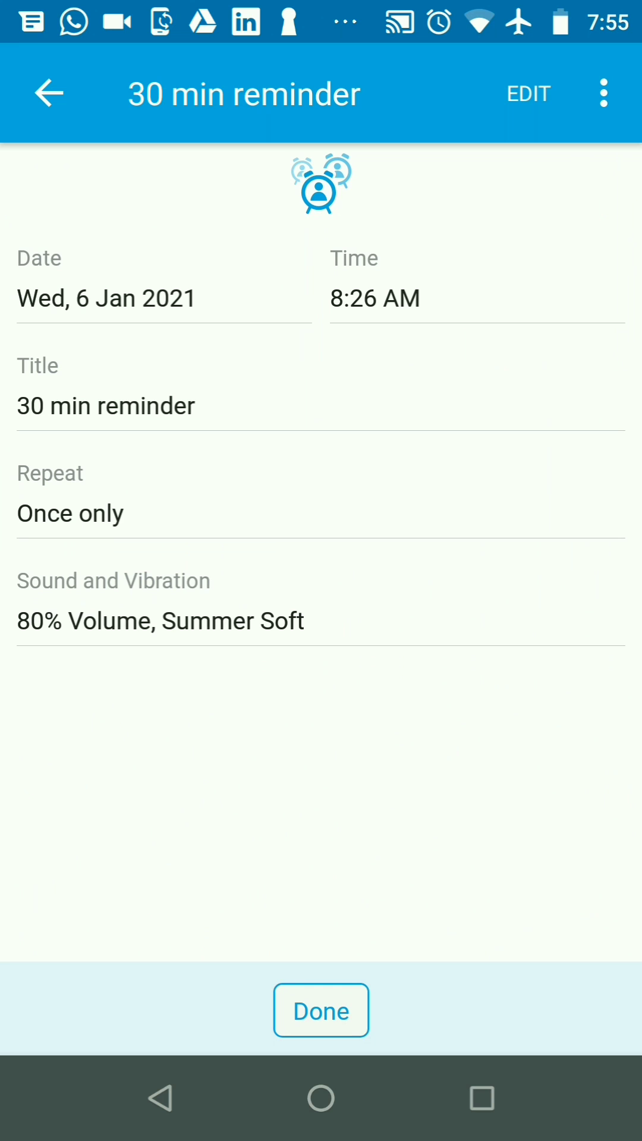
click(528, 94)
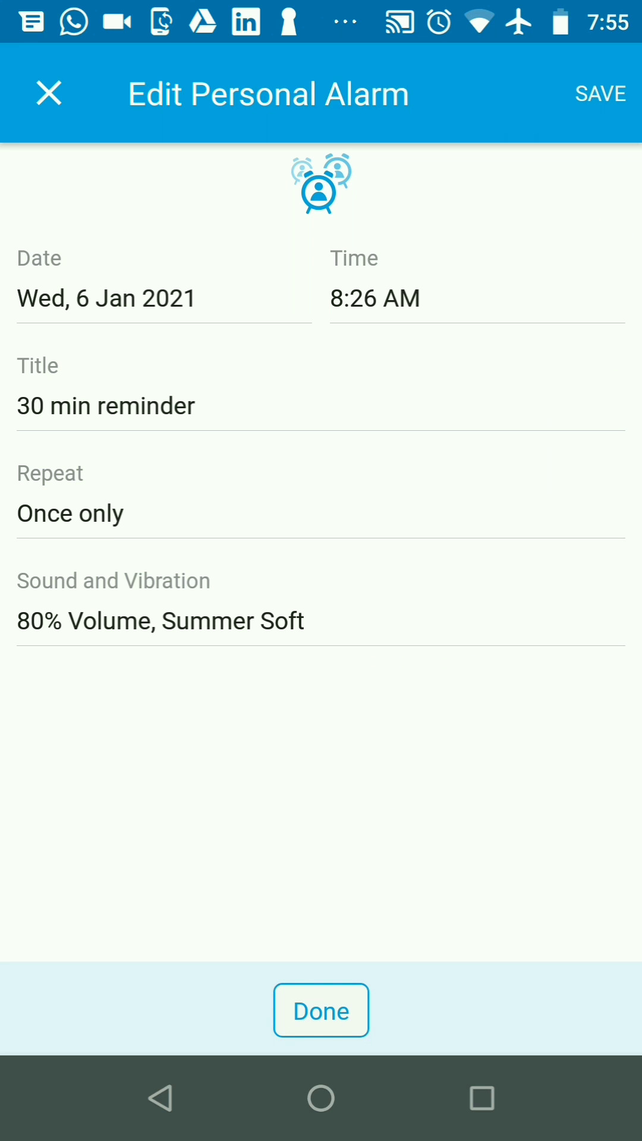
click(265, 411)
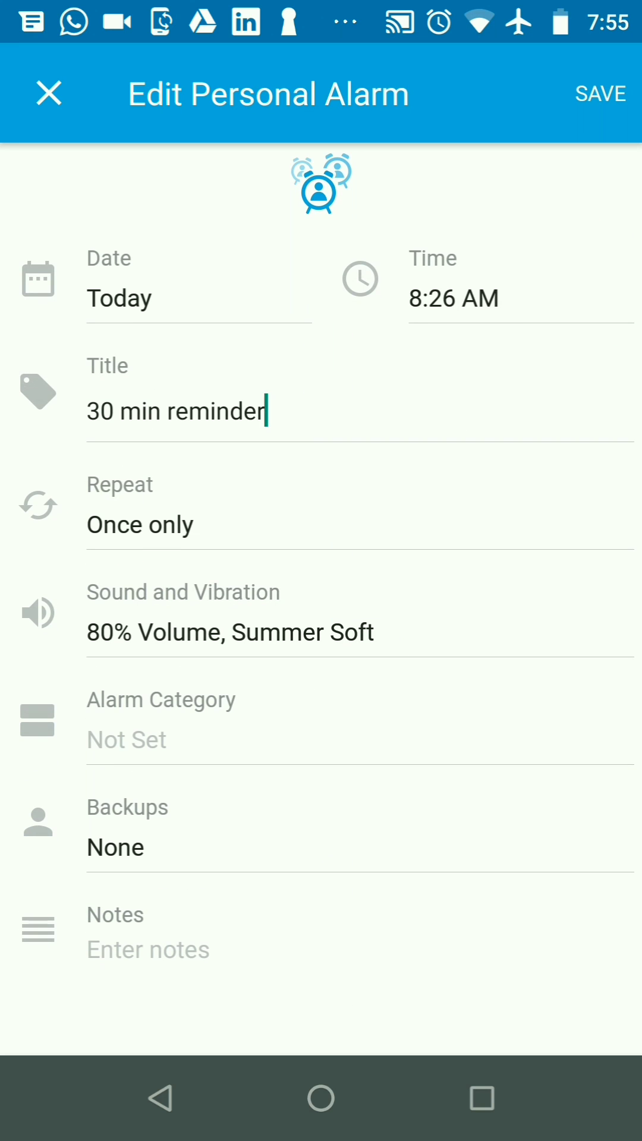
key(BackSpace)
key(BackSpace)
key(BackSpace)
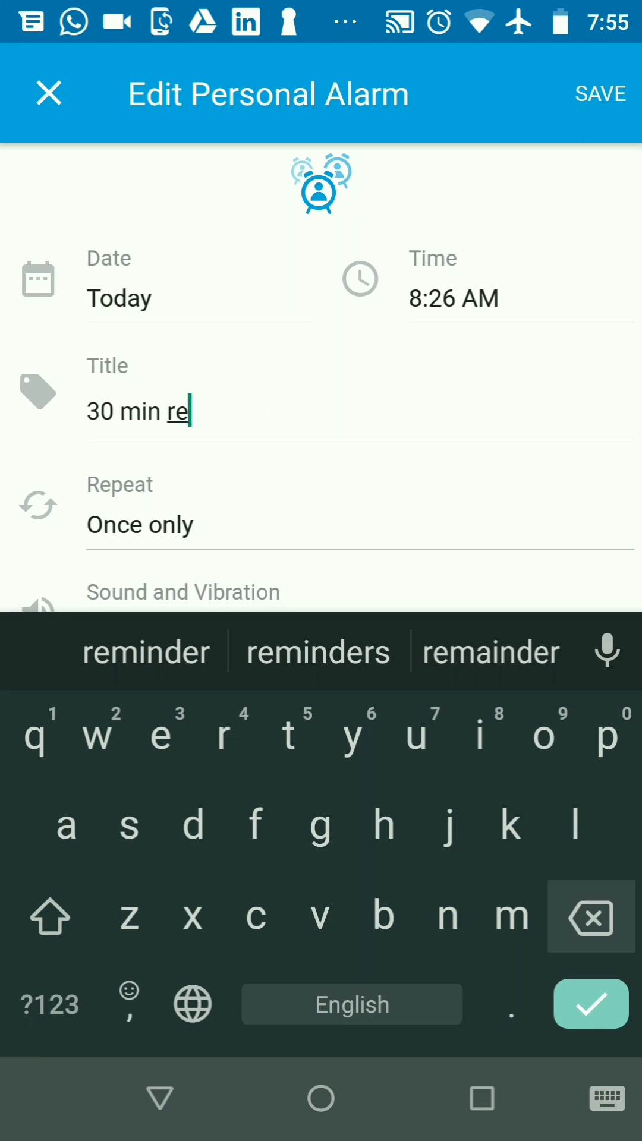
key(BackSpace)
key(BackSpace)
key(BackSpace)
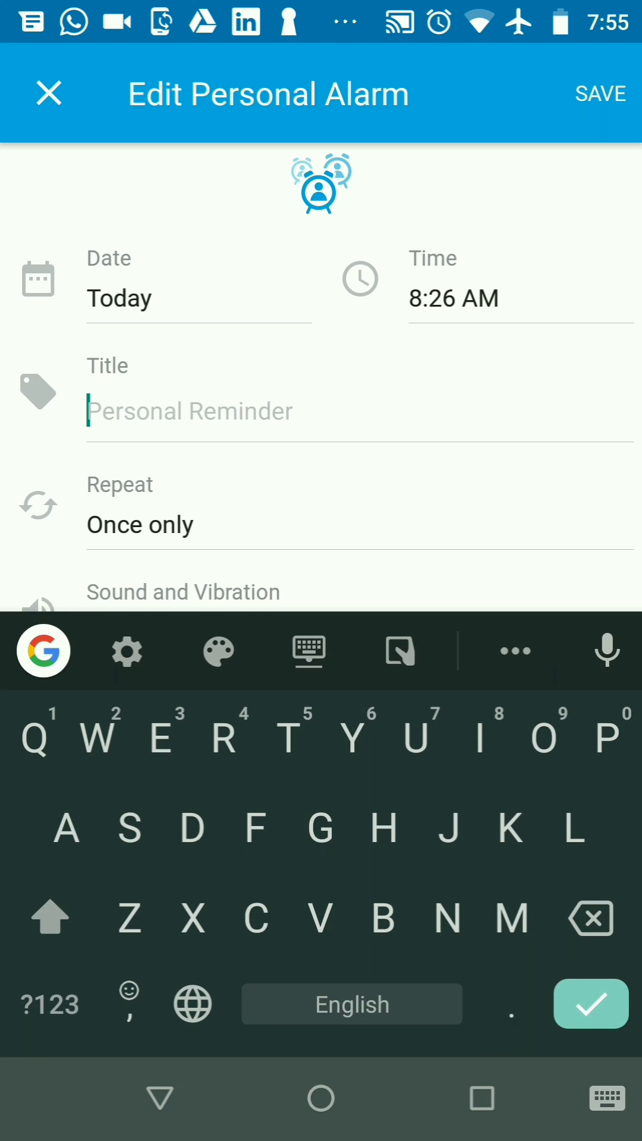
text(Turn off)
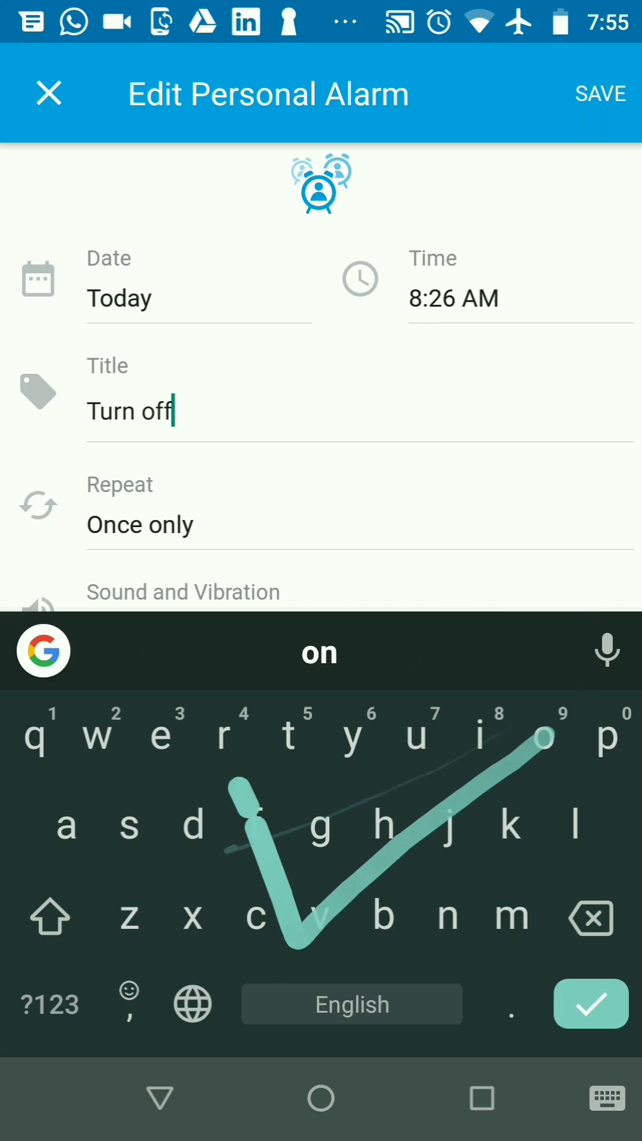
text( oven)
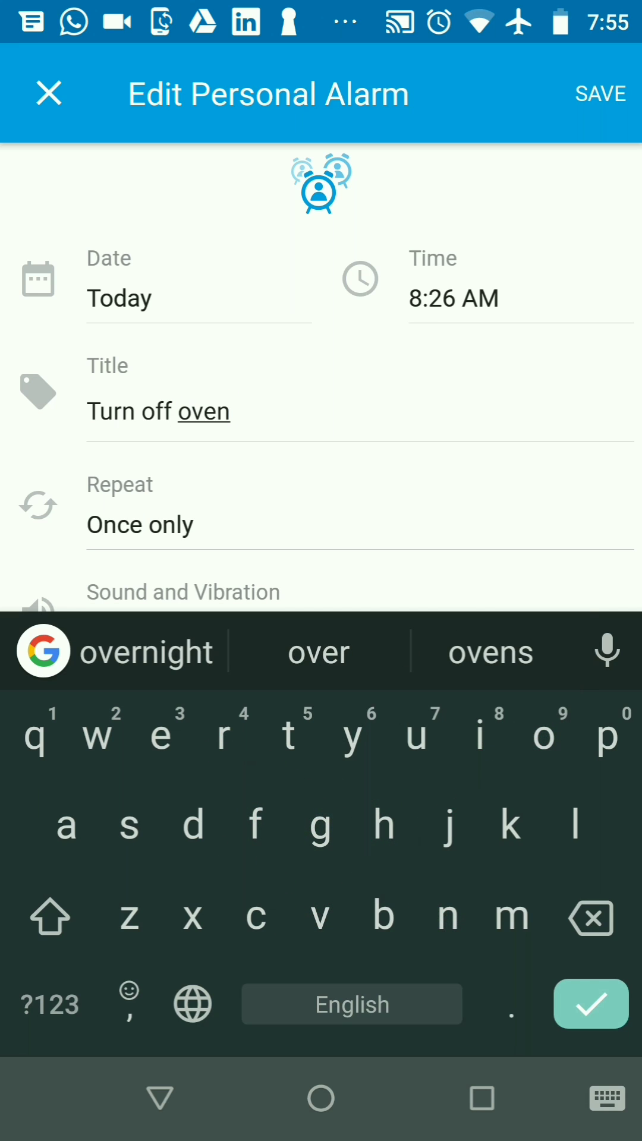
click(600, 94)
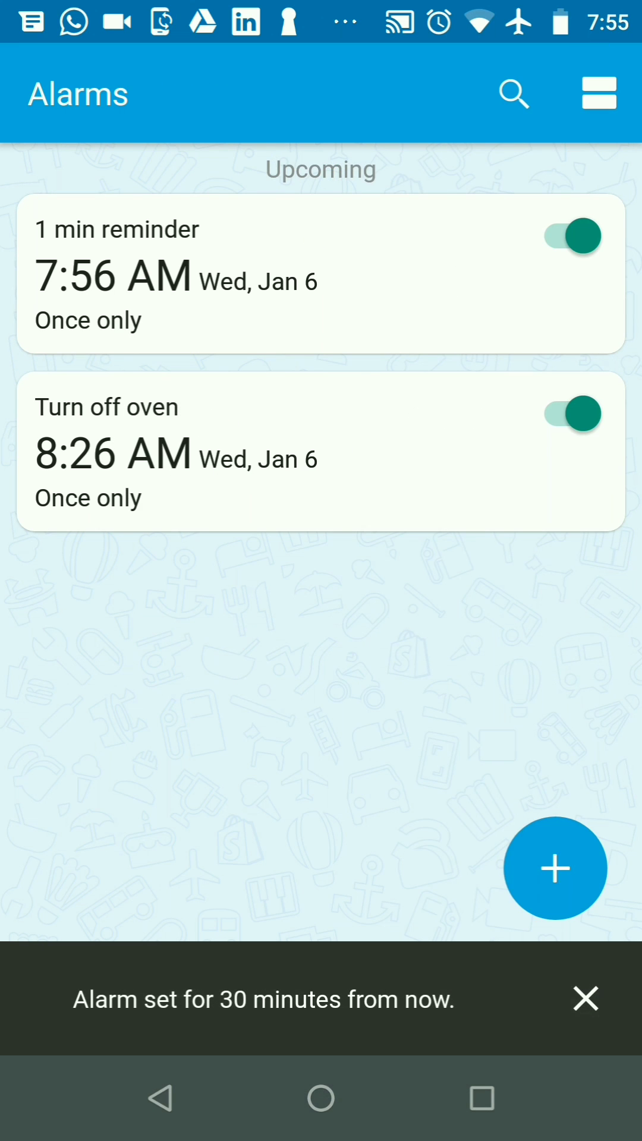
Go to the Android home screen and wait for the 1 min reminder to ring
click(321, 1099)
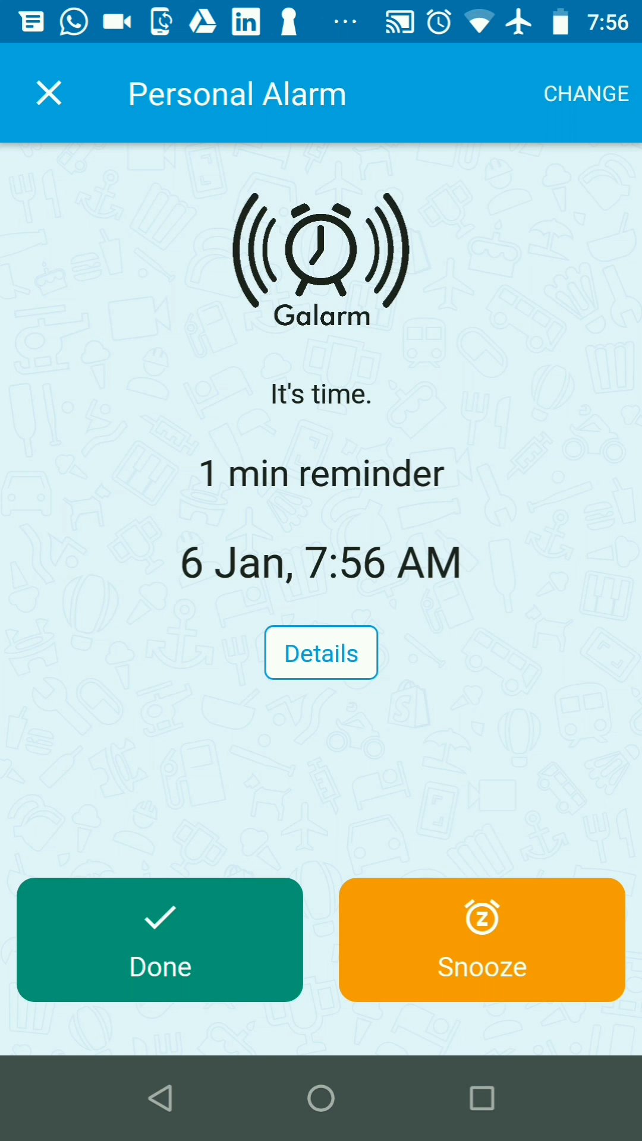
Dismiss the ringing 1 min reminder by marking it Done
click(160, 940)
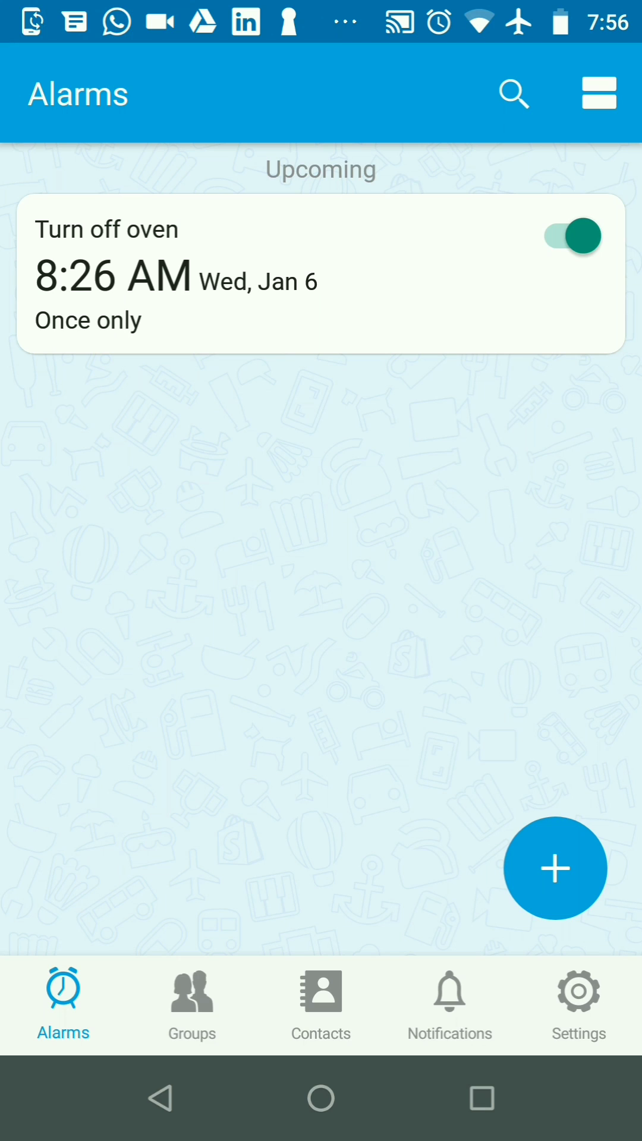
Mark the Turn off oven reminder done in advance and confirm with OK
click(268, 277)
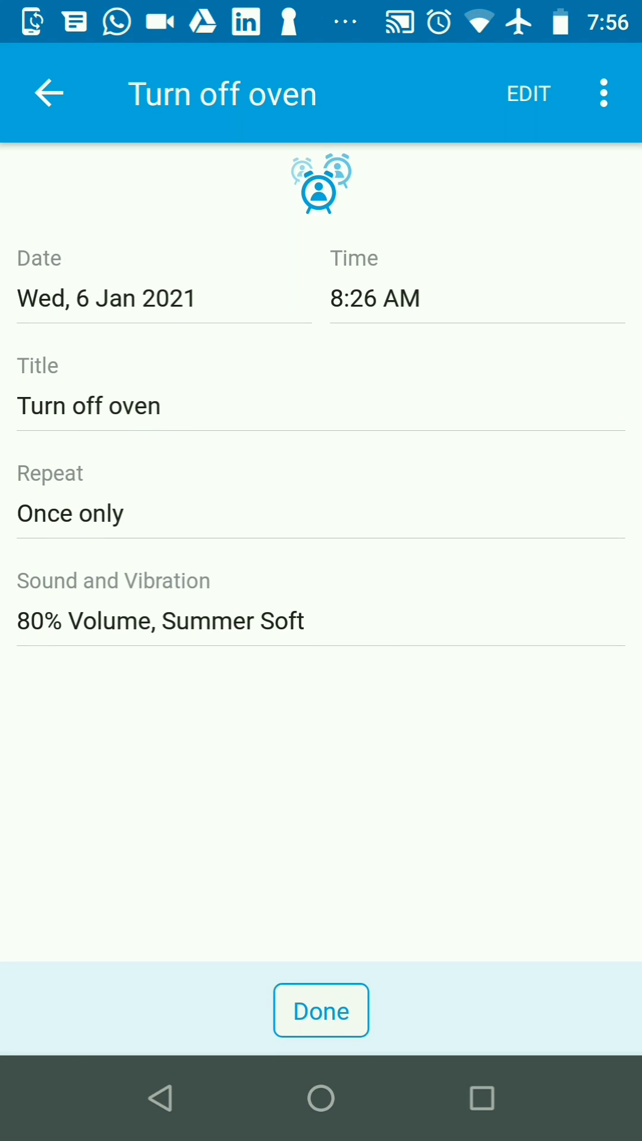
click(321, 1011)
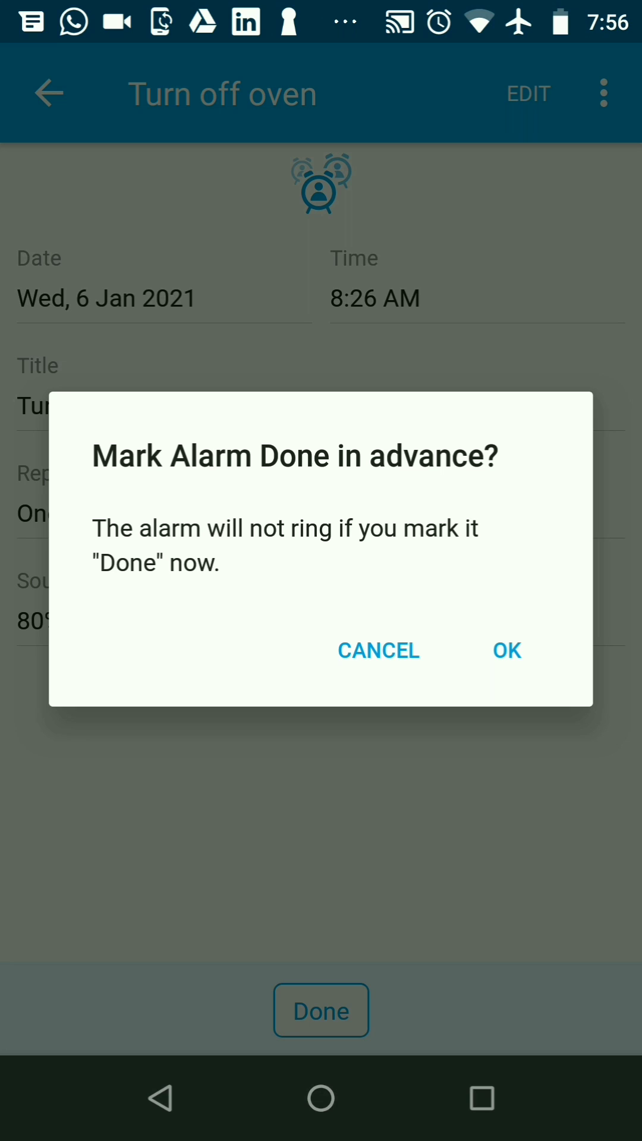
click(506, 650)
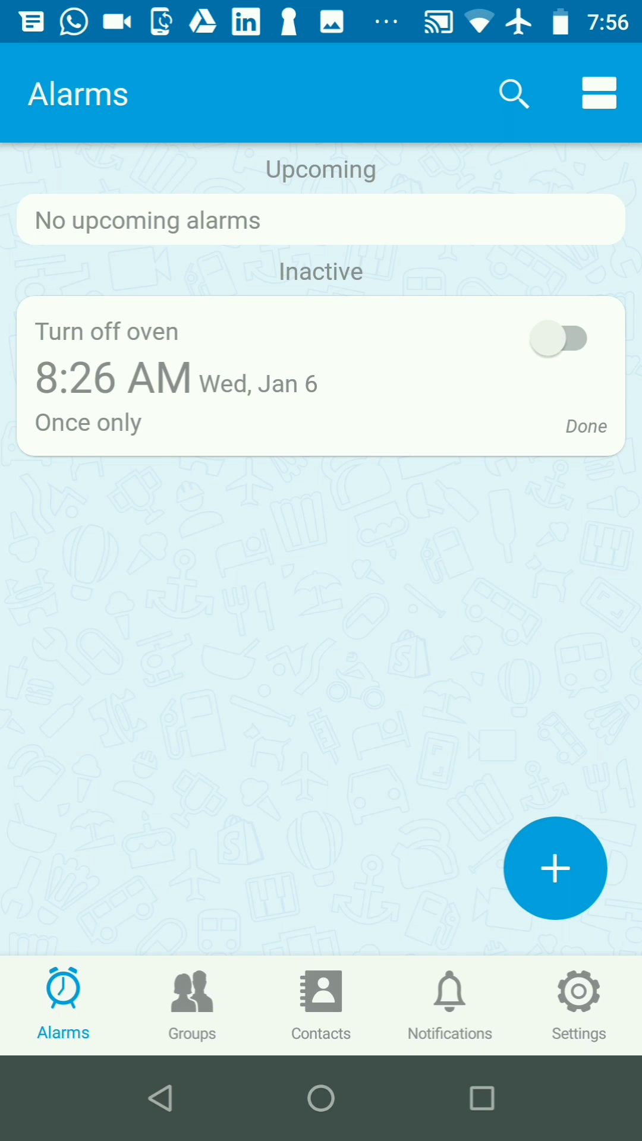
Save another once-only 1-minute quick reminder, this one for 7:58 AM
click(556, 868)
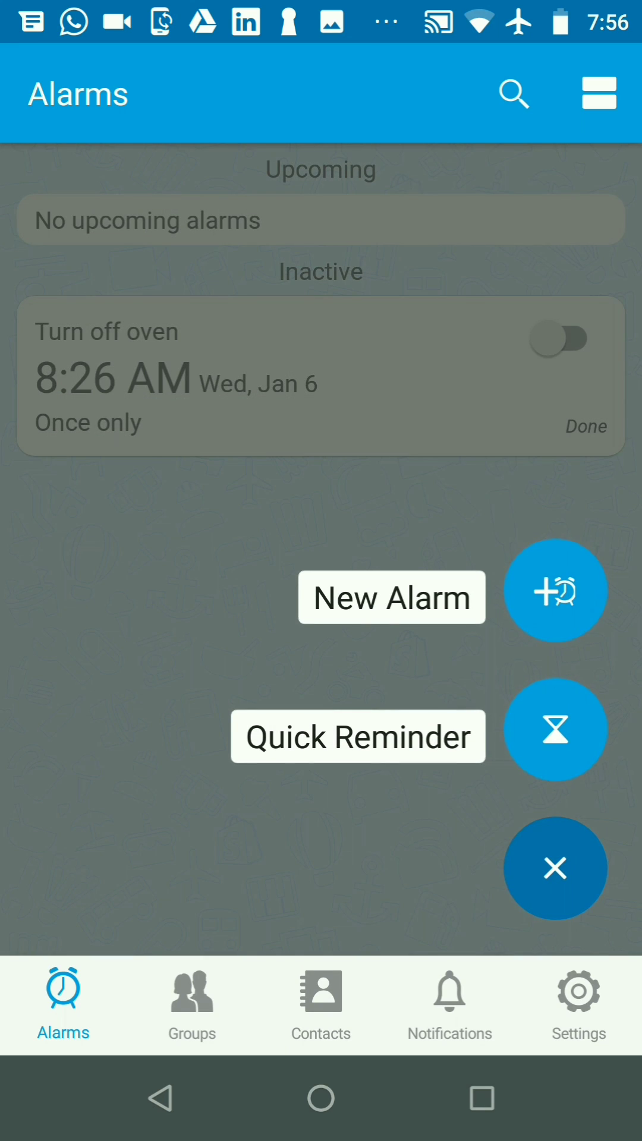
click(555, 732)
click(173, 507)
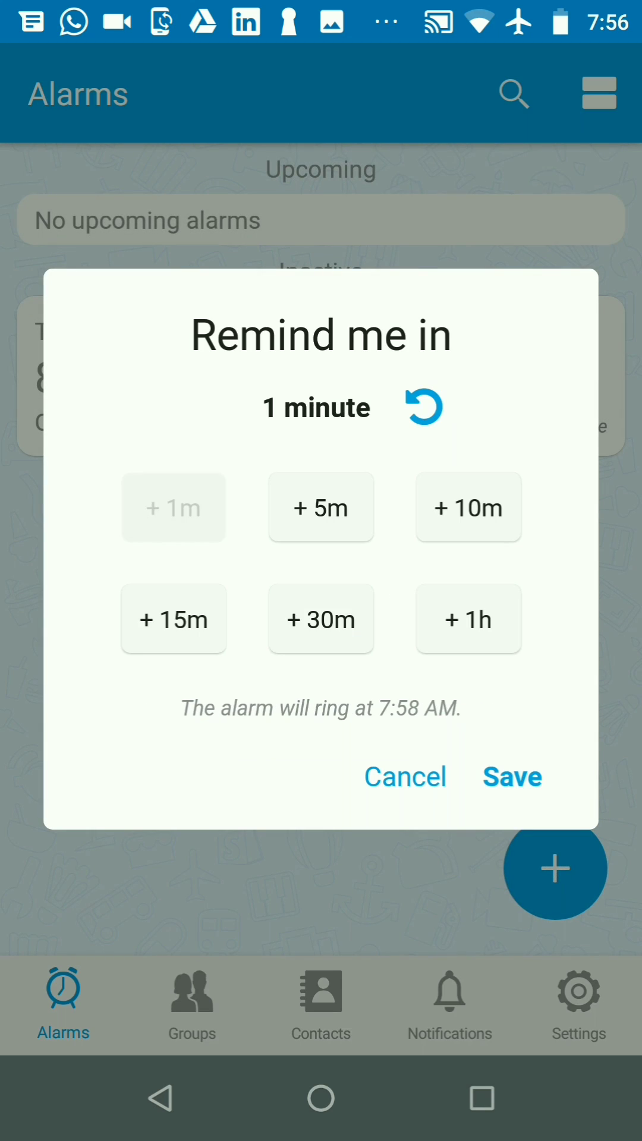
click(512, 777)
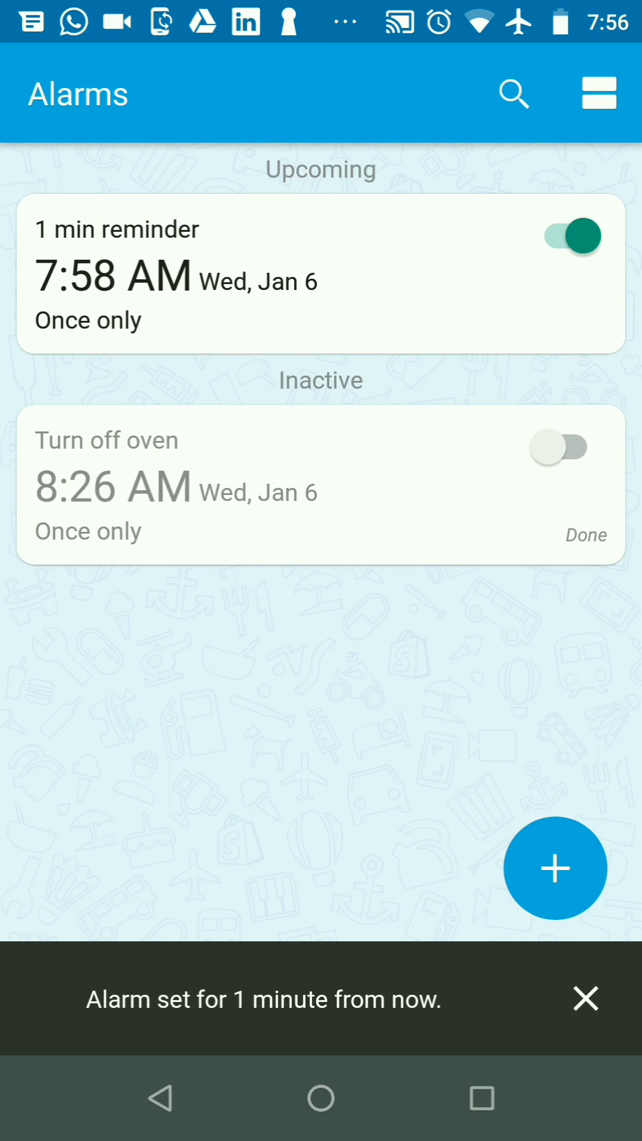